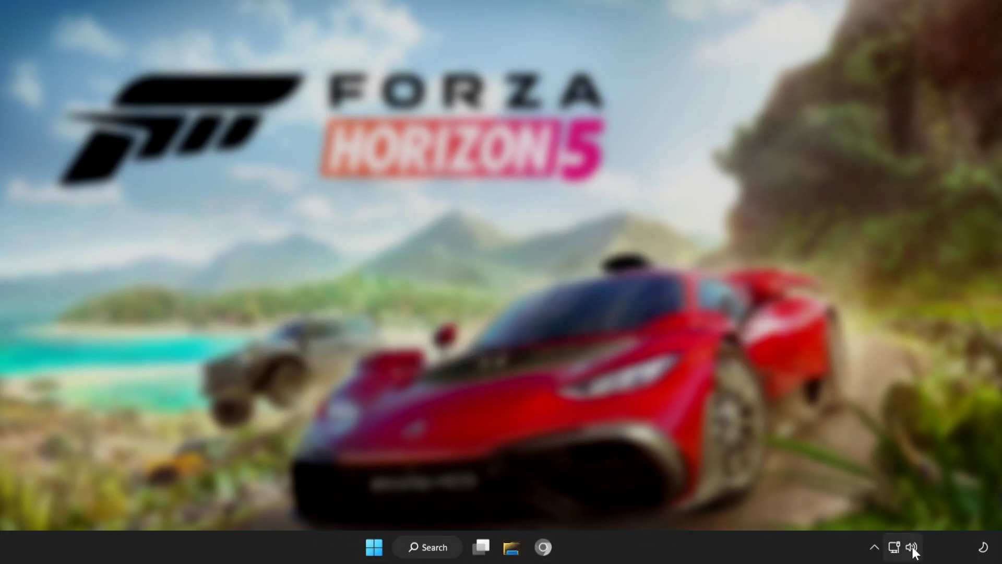
Switch the audio output from CABLE Input to Speakers (High Definition Audio Device) via the volume flyout.
left_click(911, 546)
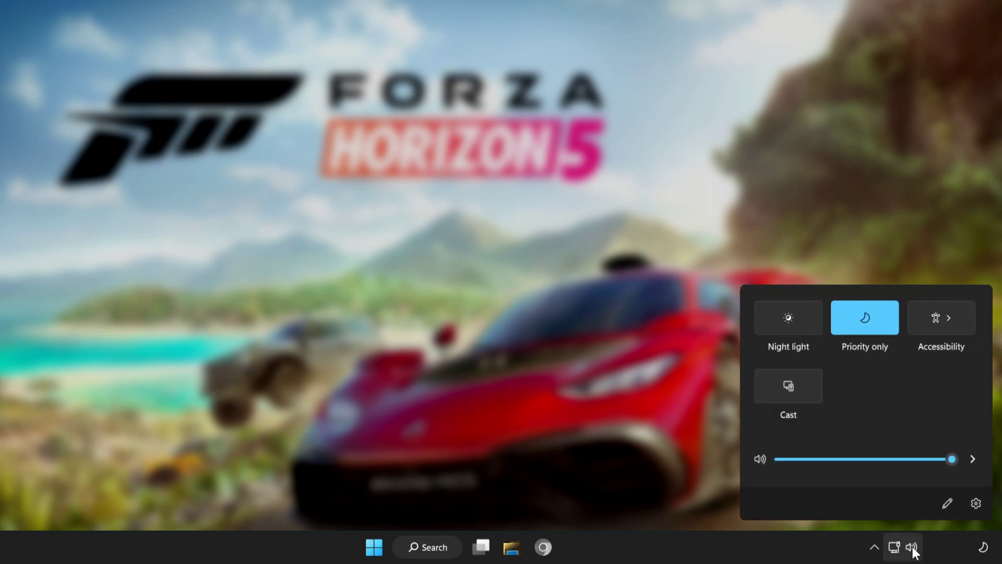
left_click(972, 460)
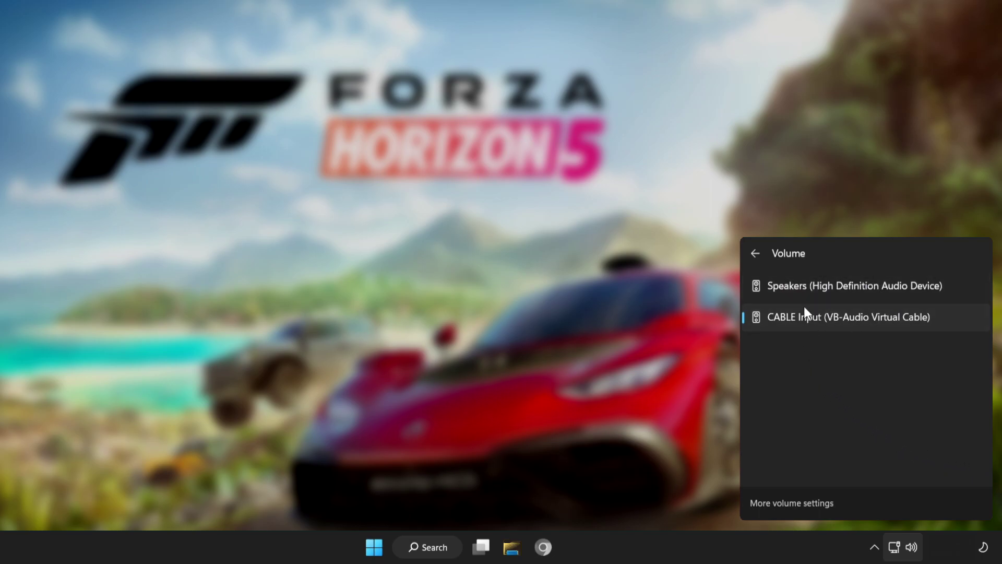
left_click(830, 292)
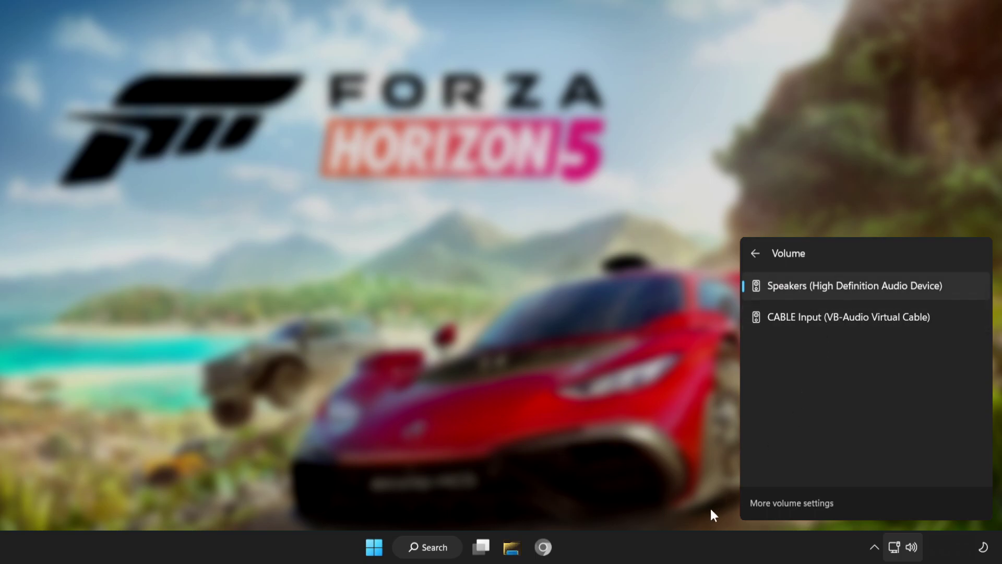
Dismiss the device list and restart the PC from the Start menu power options.
left_click(295, 557)
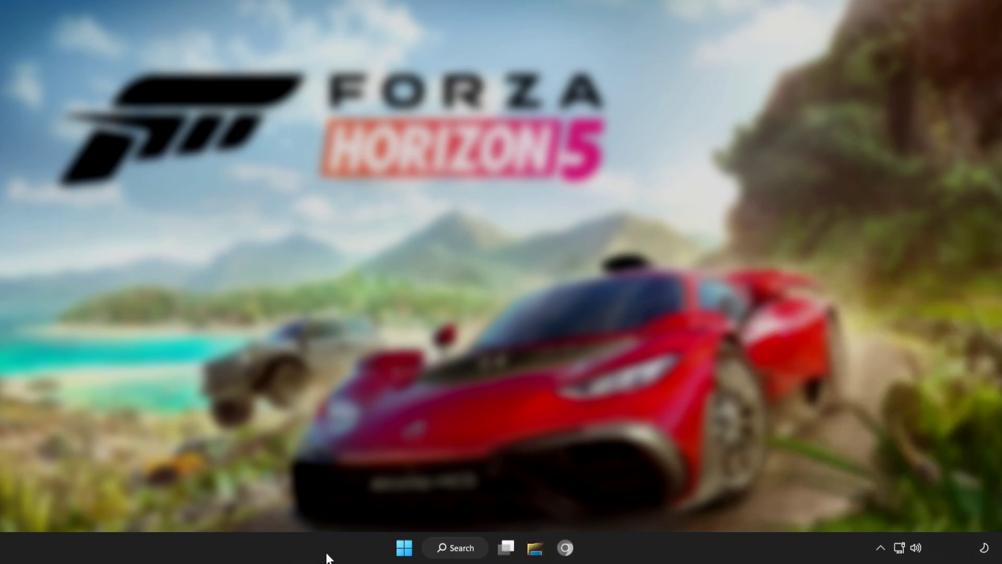
left_click(420, 551)
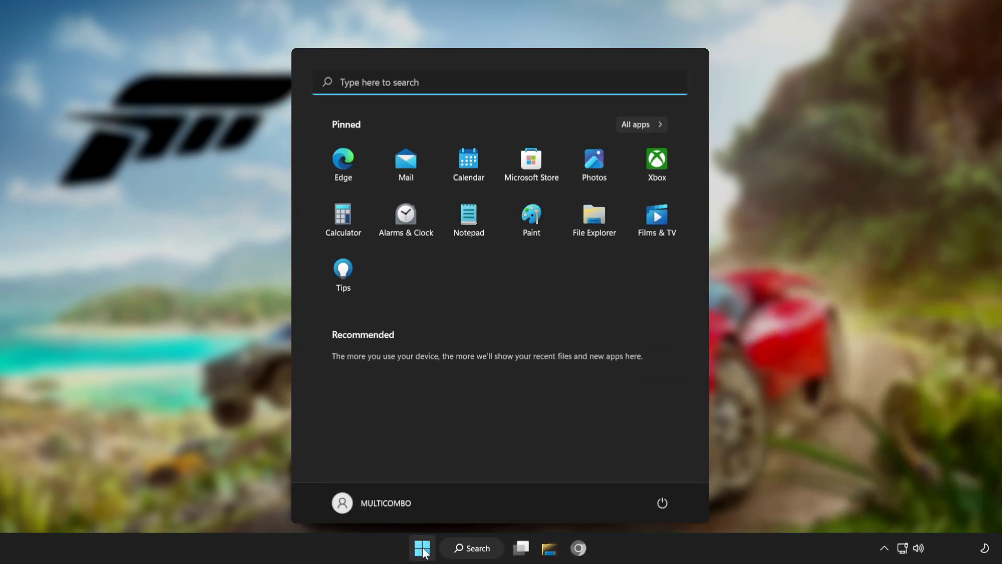
left_click(666, 502)
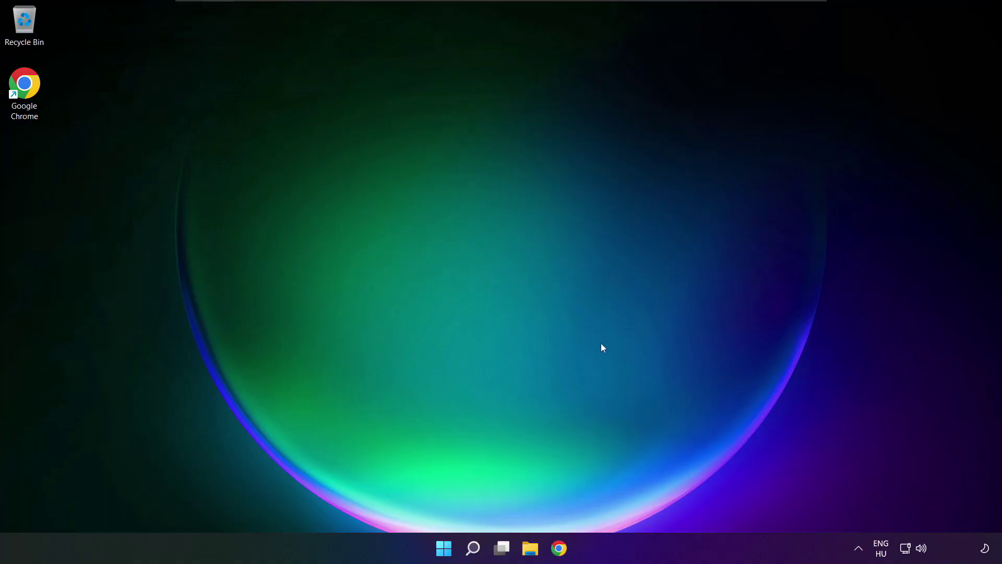
Bring up the audio output device list from the tray volume flyout to reach Sound settings.
left_click(922, 548)
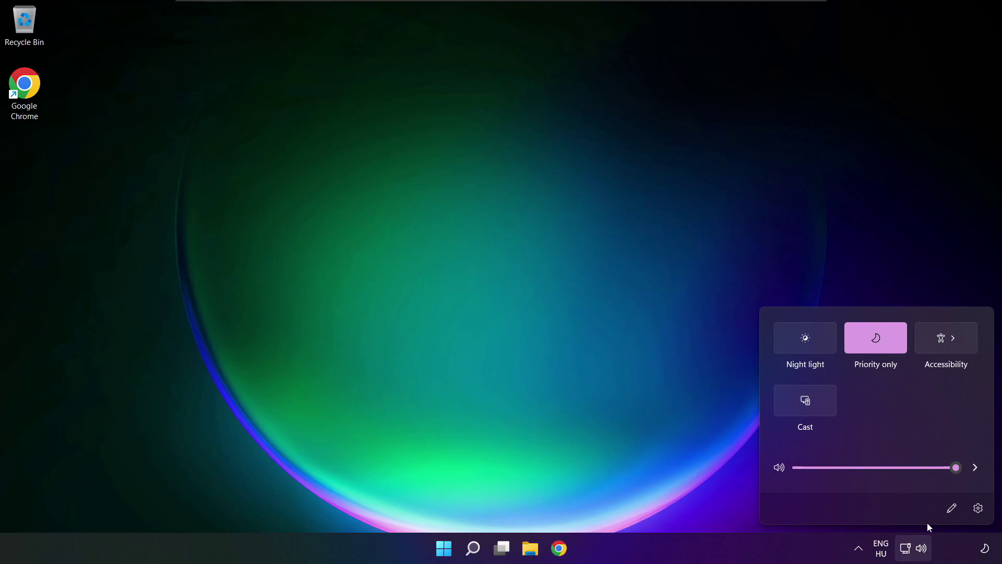
left_click(976, 468)
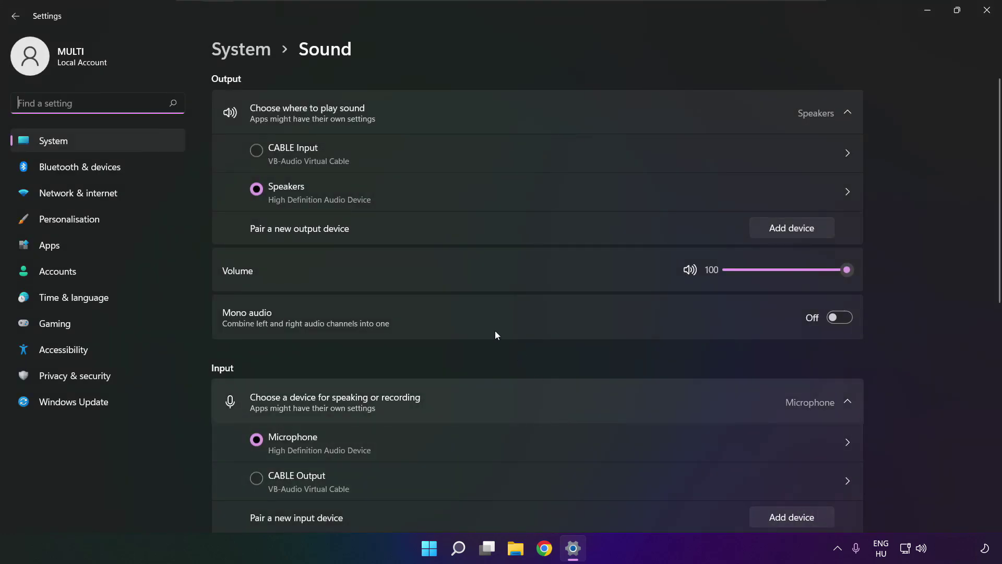
Leave output volume at 100 and launch More sound settings from the Advanced section.
left_click(314, 195)
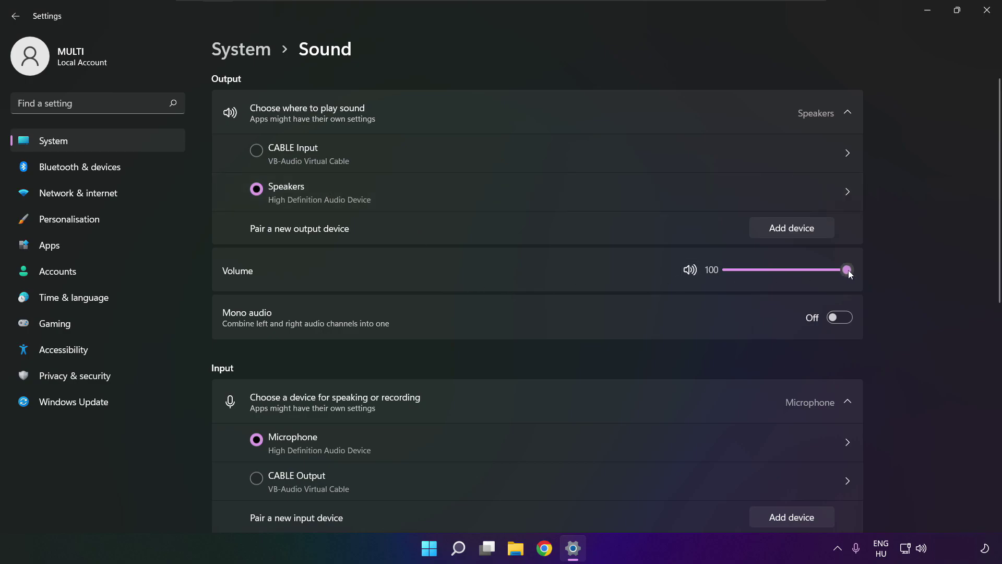
mouse_move(848, 271)
left_mouse_down()
mouse_move(795, 267)
mouse_move(866, 269)
left_mouse_up()
scroll(997, 343, "down", 3)
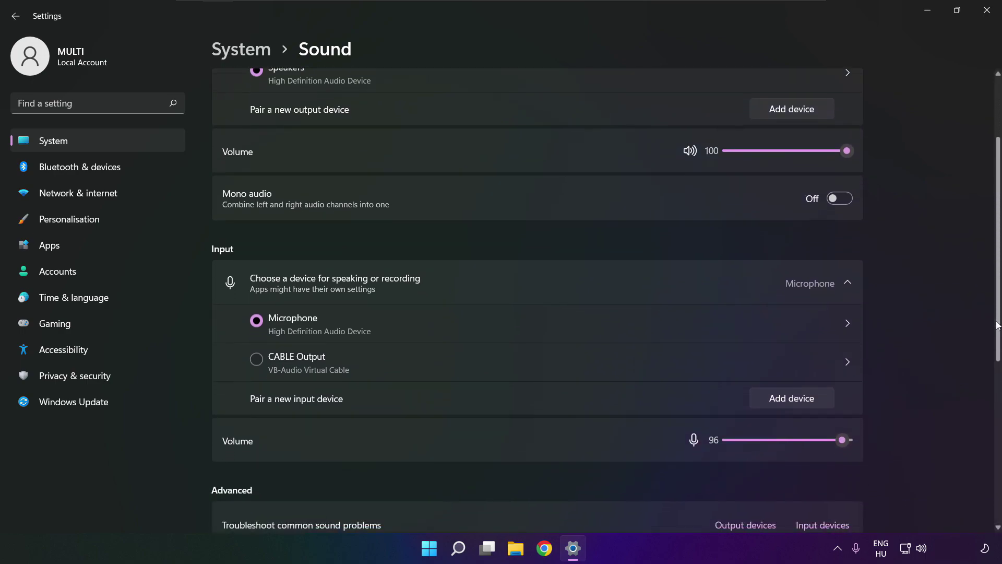
left_click_drag(997, 343, 998, 432)
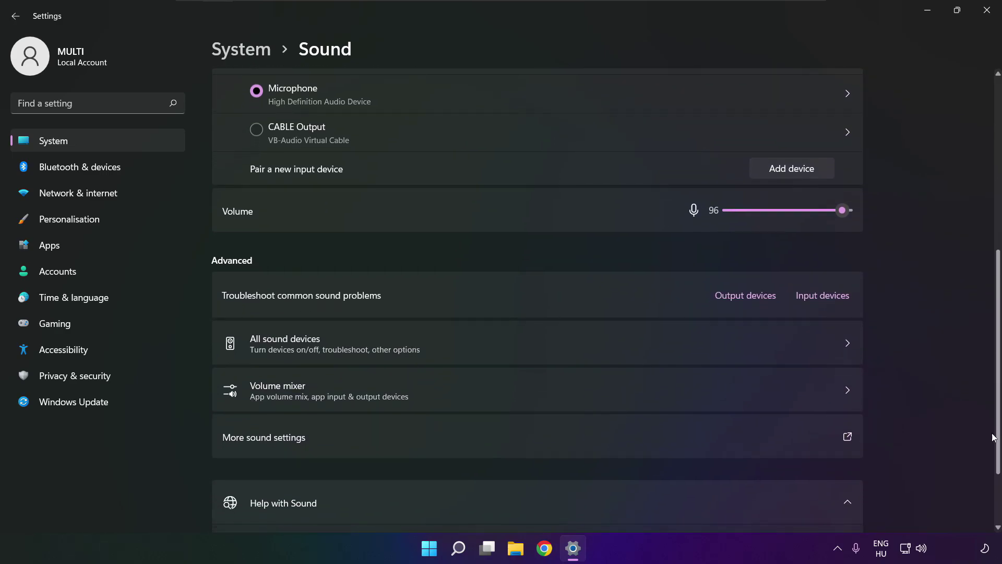
left_click(413, 441)
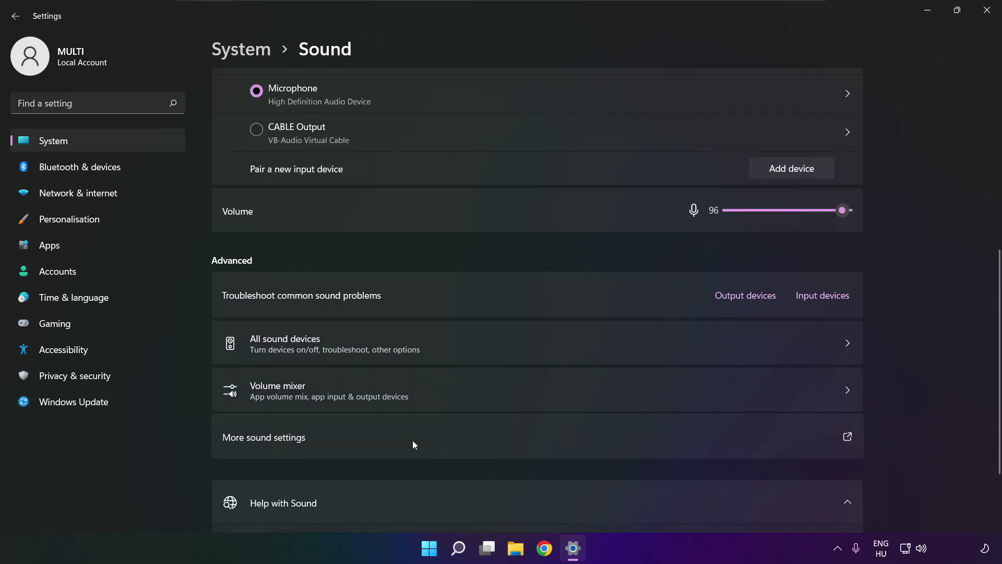
Disable the CABLE Input playback device so Speakers becomes the default.
left_click(429, 238)
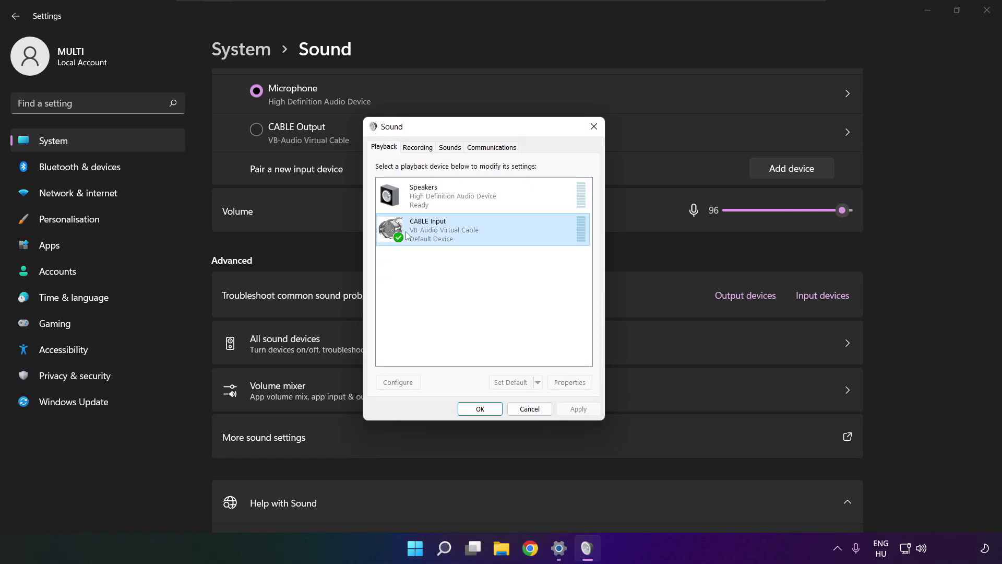
right_click(531, 230)
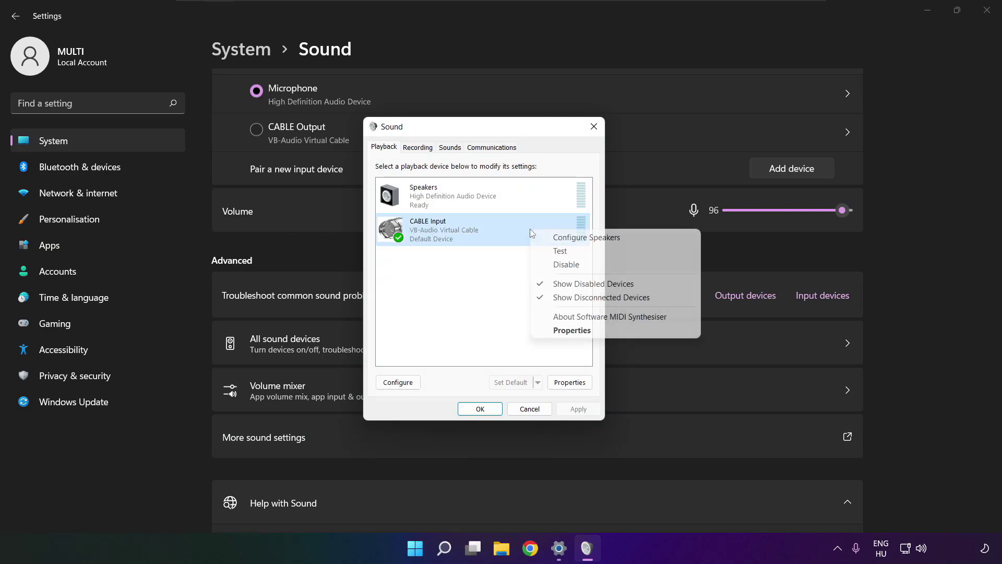
left_click(582, 265)
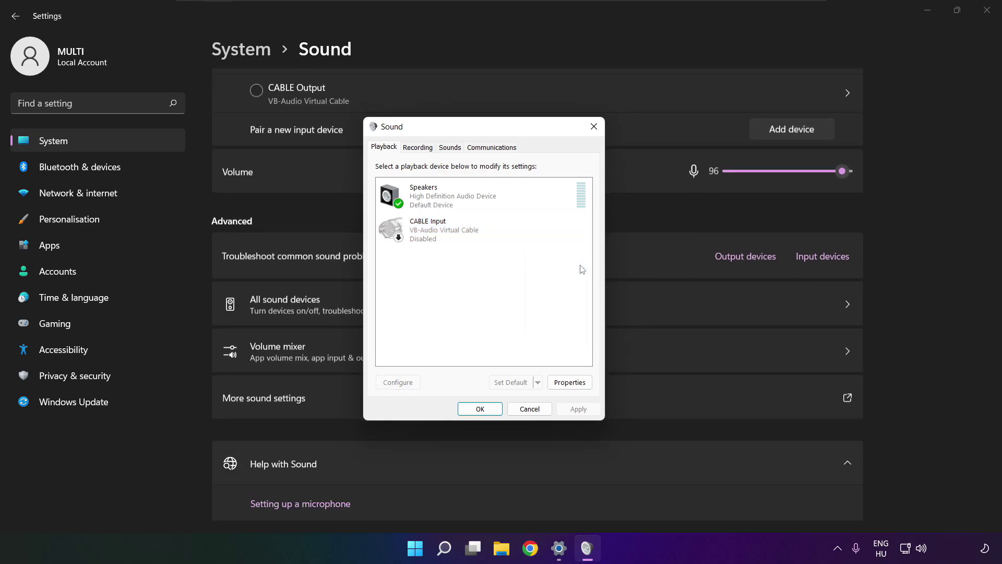
Start Configure Speakers for the Speakers playback device.
left_click(471, 209)
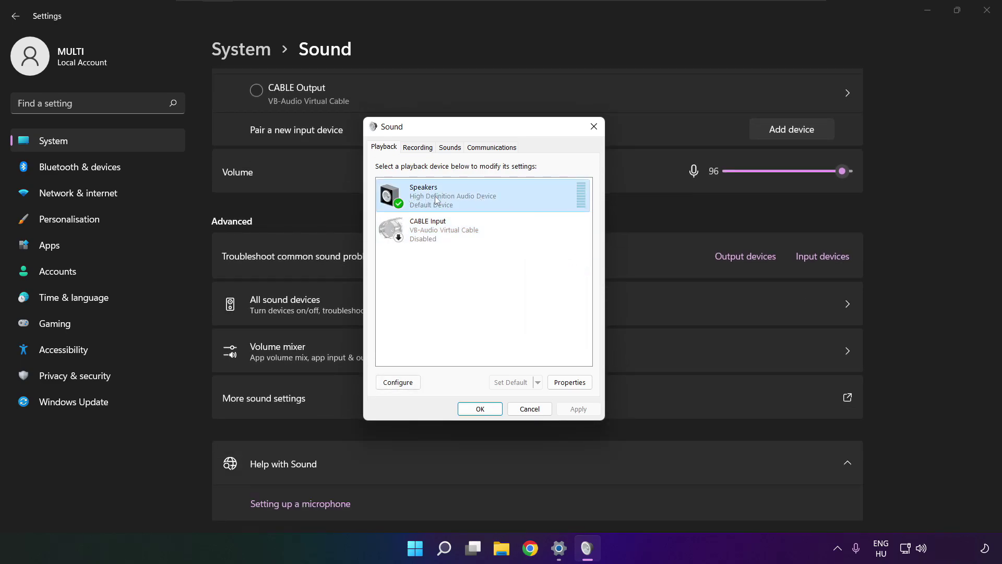
right_click(485, 199)
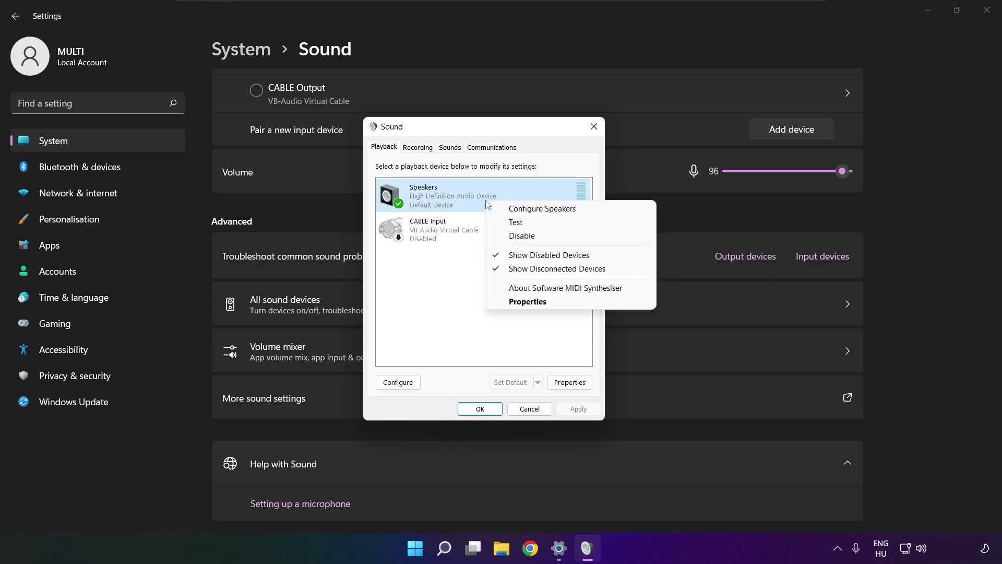
left_click(554, 210)
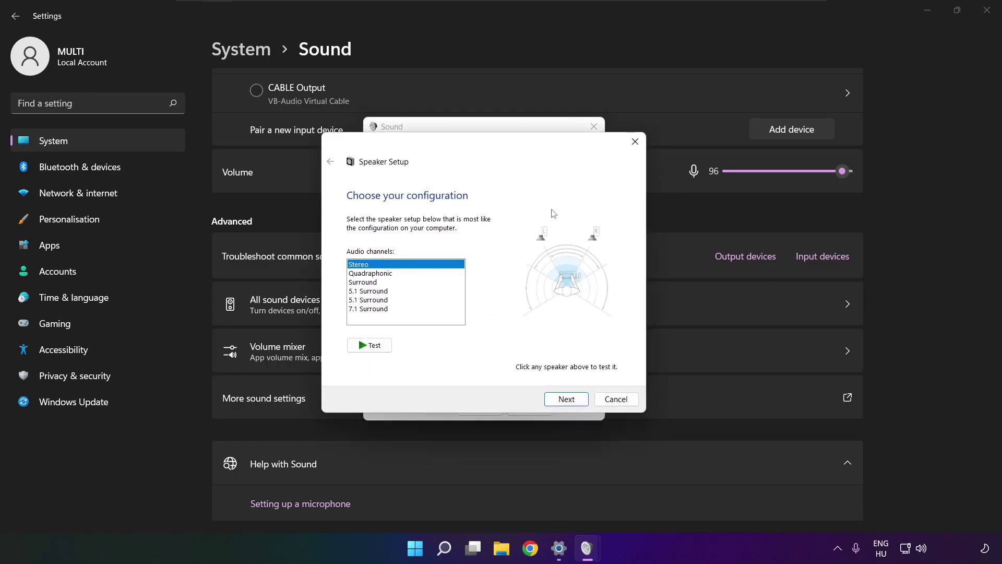
Configure Speakers as 7.1 Surround, keeping all optional and full-range speakers, and finish.
left_click(373, 309)
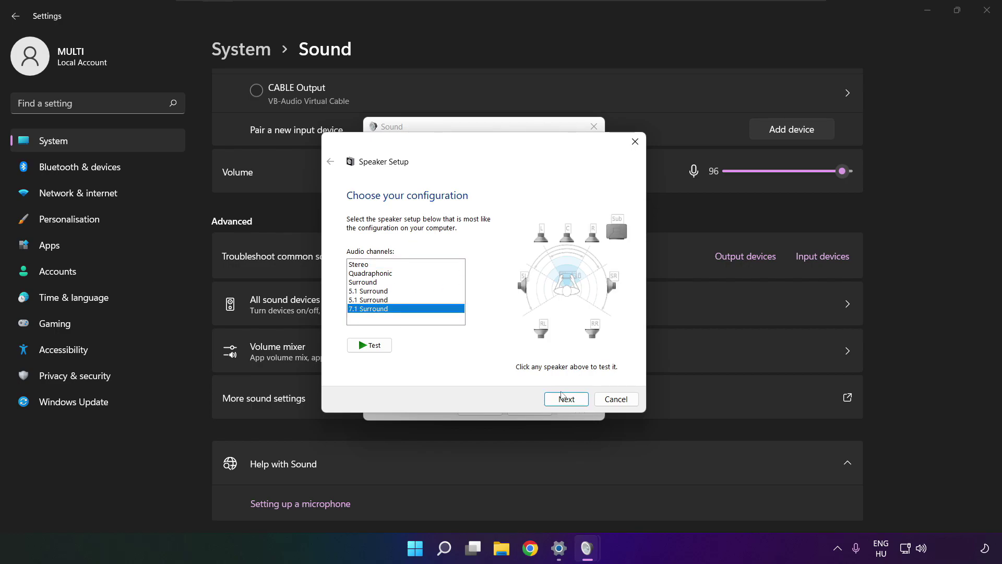
left_click(566, 399)
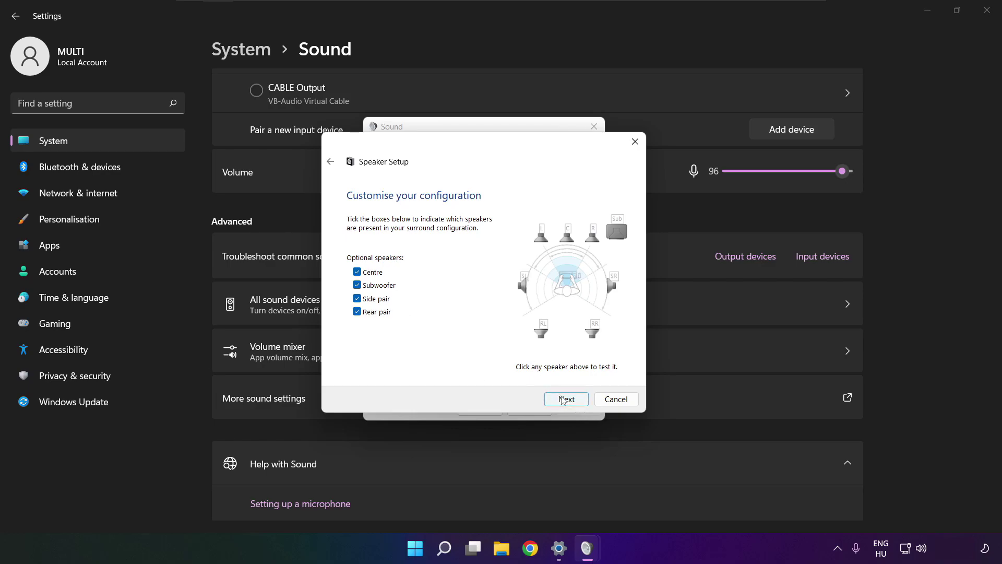
left_click(564, 399)
left_click(563, 399)
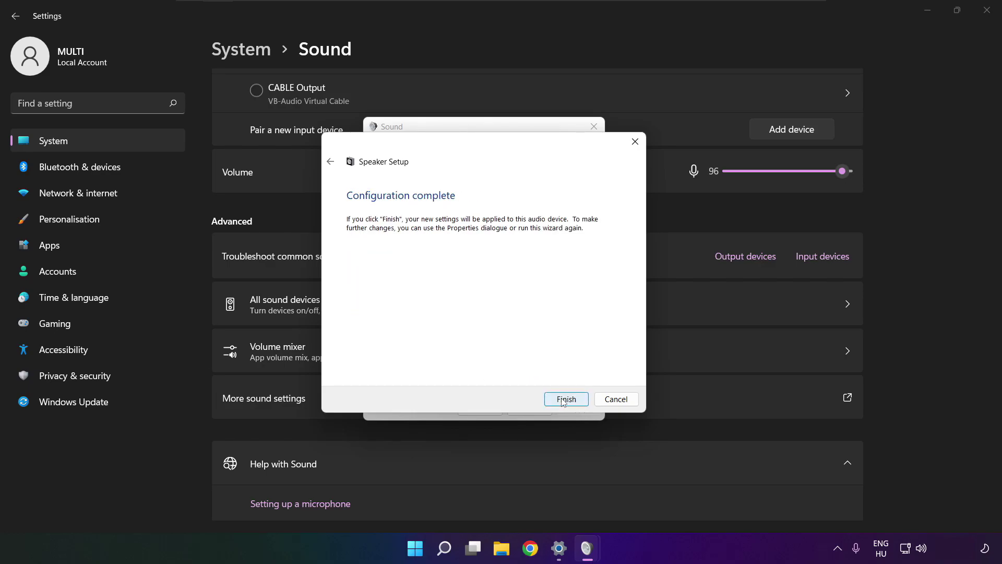
left_click(564, 400)
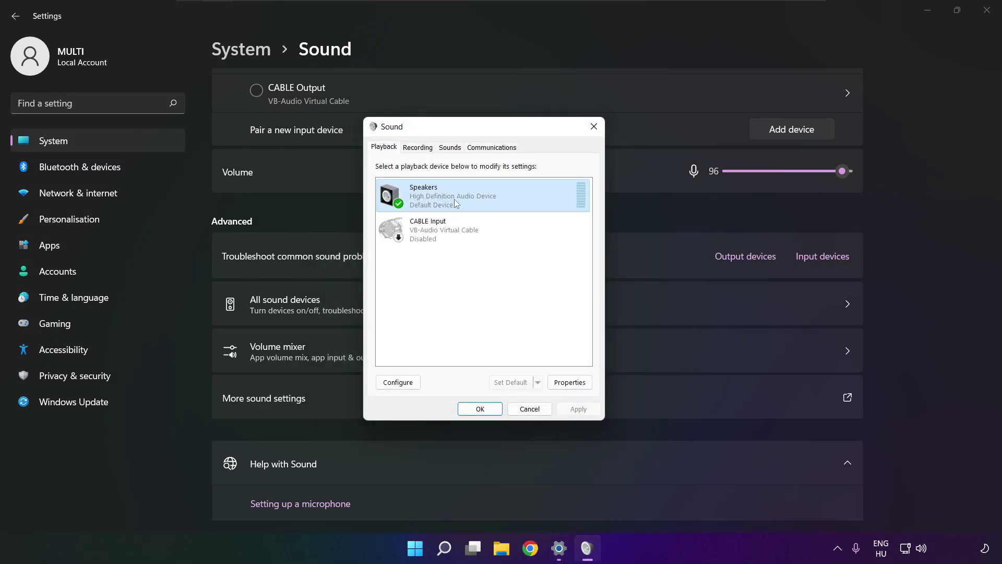
In Speakers Properties, turn off all audio enhancements and apply the change.
left_click(569, 382)
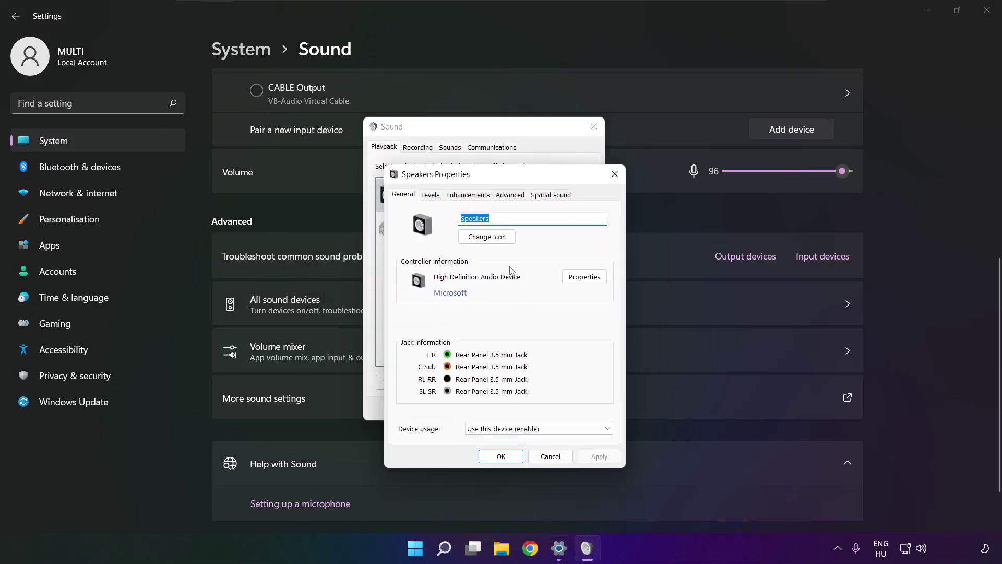
left_click_drag(472, 177, 452, 146)
left_click(411, 162)
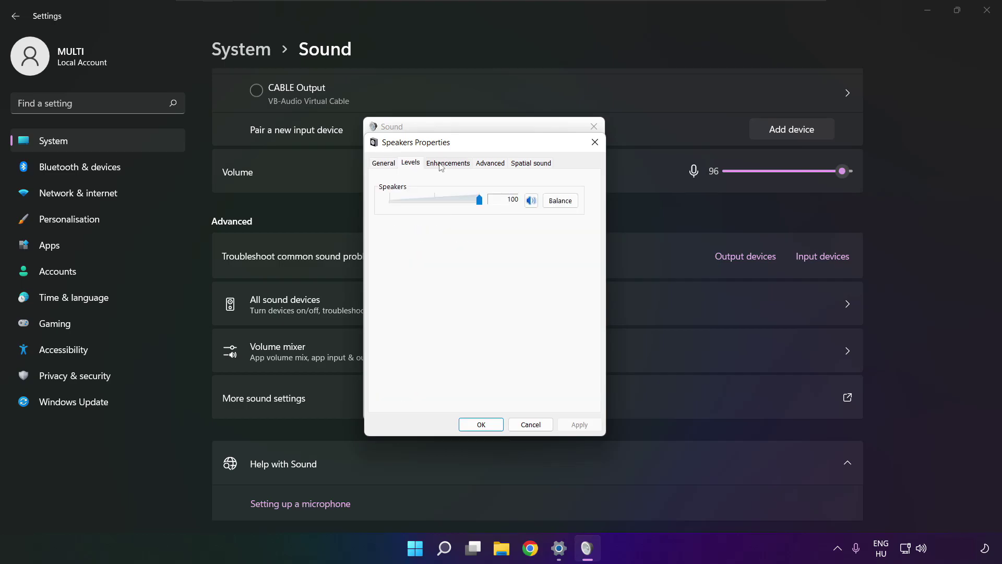
left_click(441, 164)
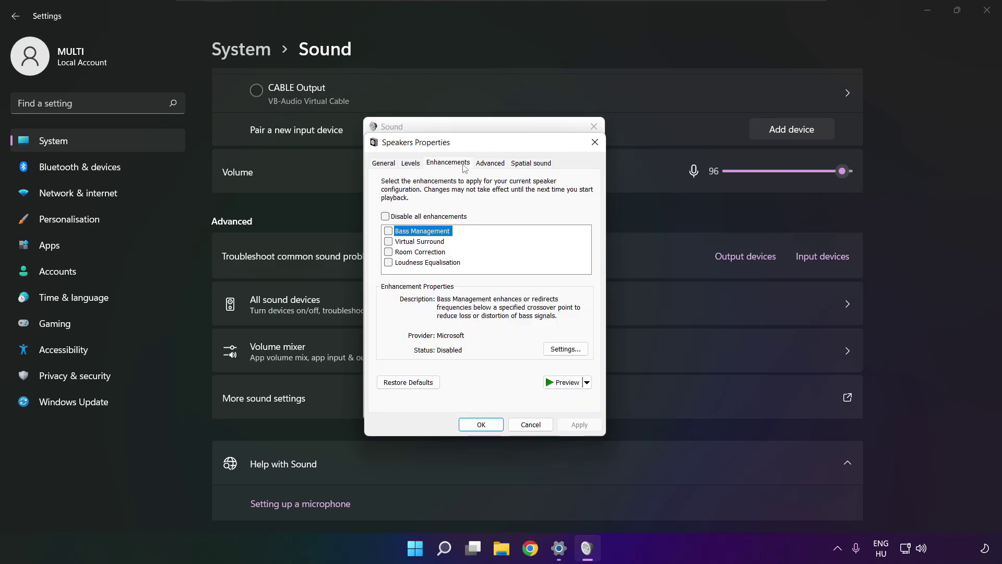
left_click(386, 217)
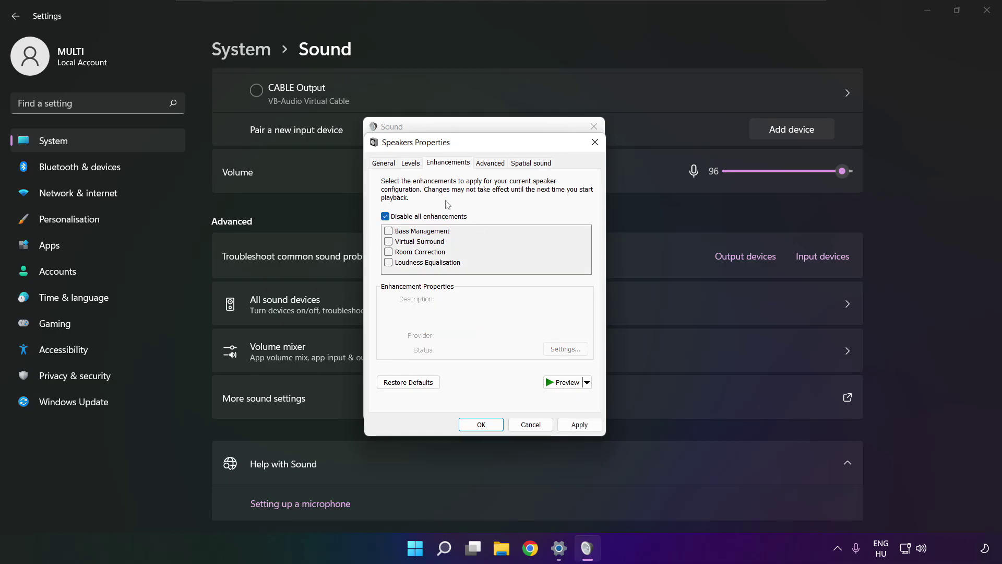
left_click(587, 428)
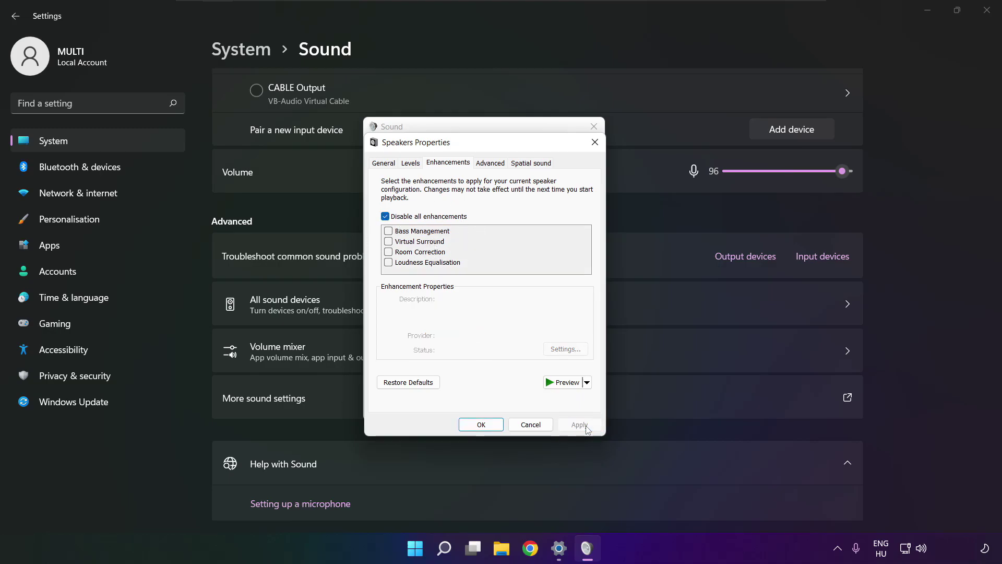
Keep default format at 16 bit, 48000 Hz (DVD Quality) and confirm both sound dialogs.
left_click(487, 166)
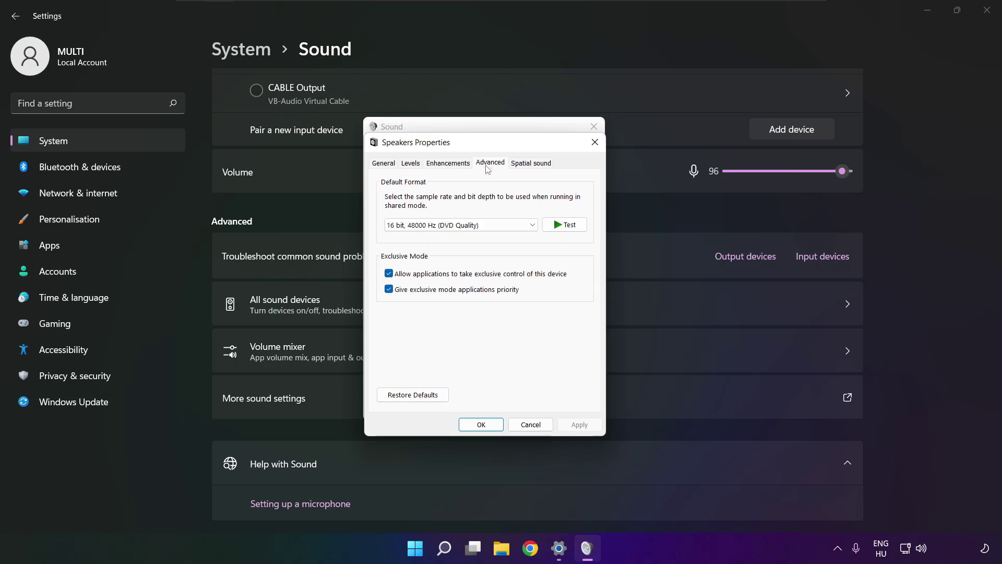
left_click(531, 226)
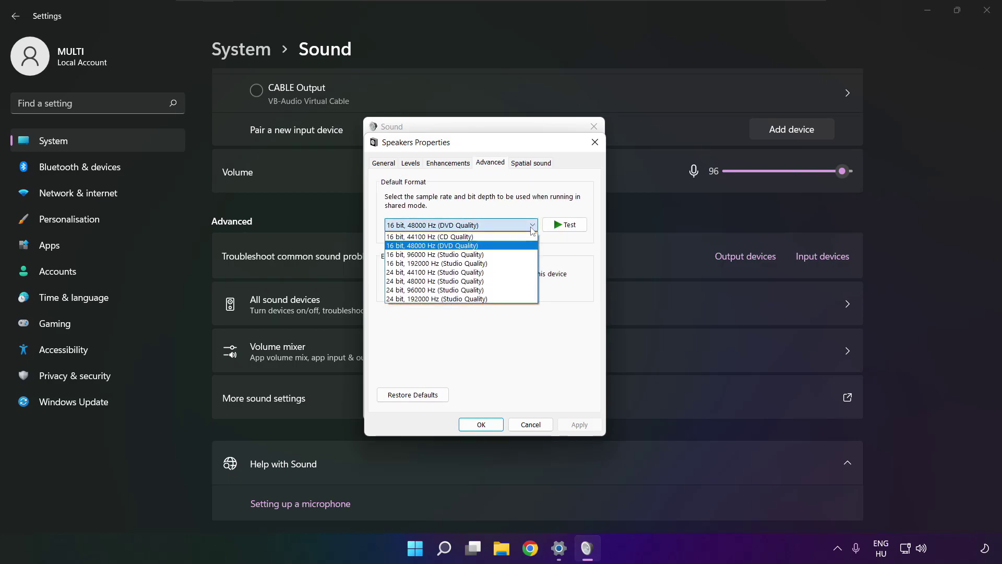
left_click(516, 250)
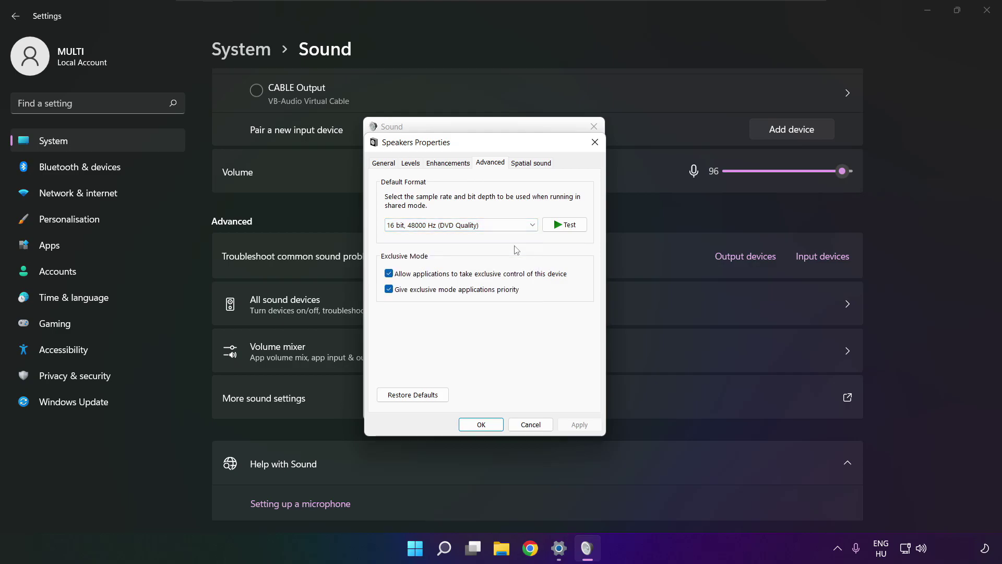
left_click(482, 423)
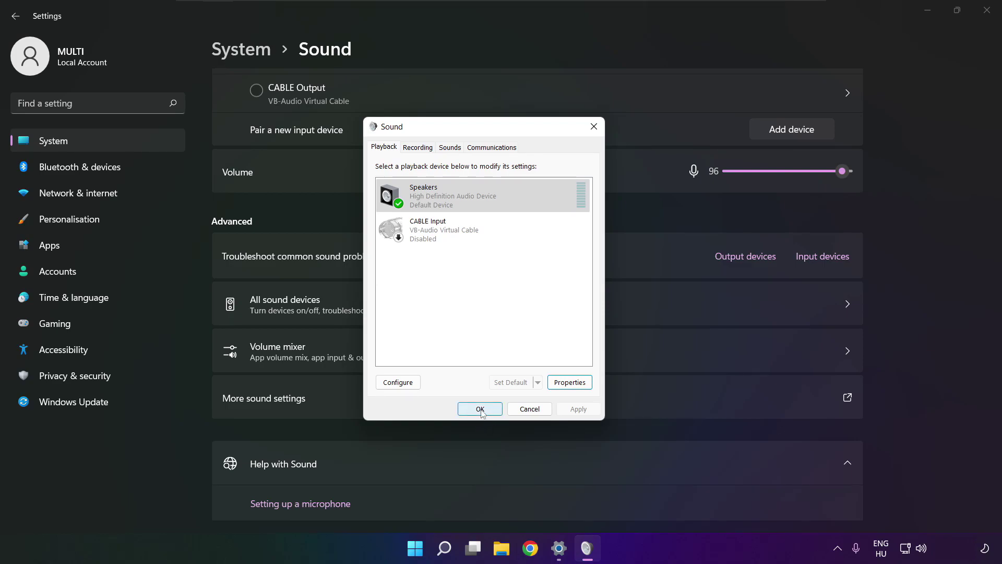
left_click(480, 409)
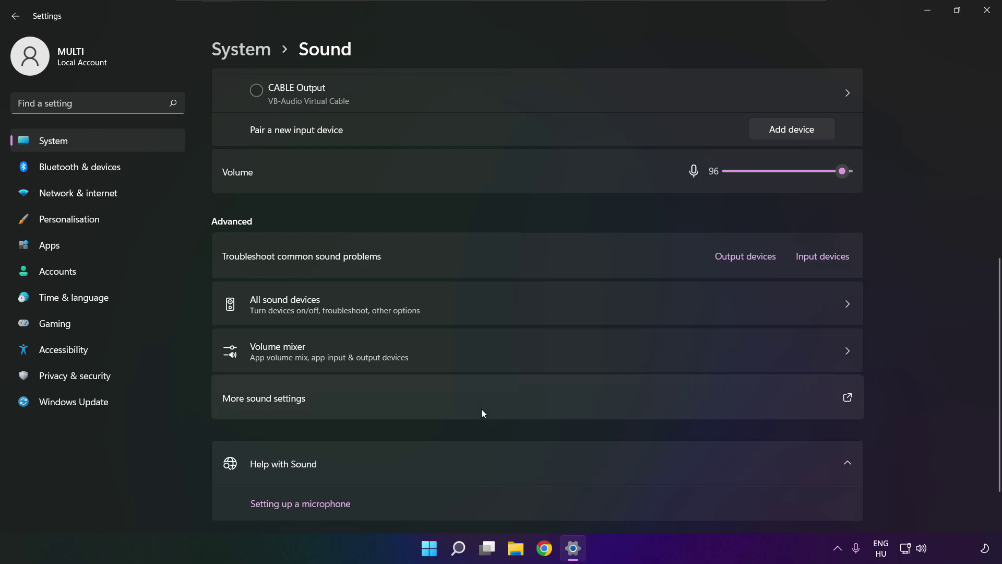
Close Settings and search the Start menu for 'device manager'.
left_click(997, 15)
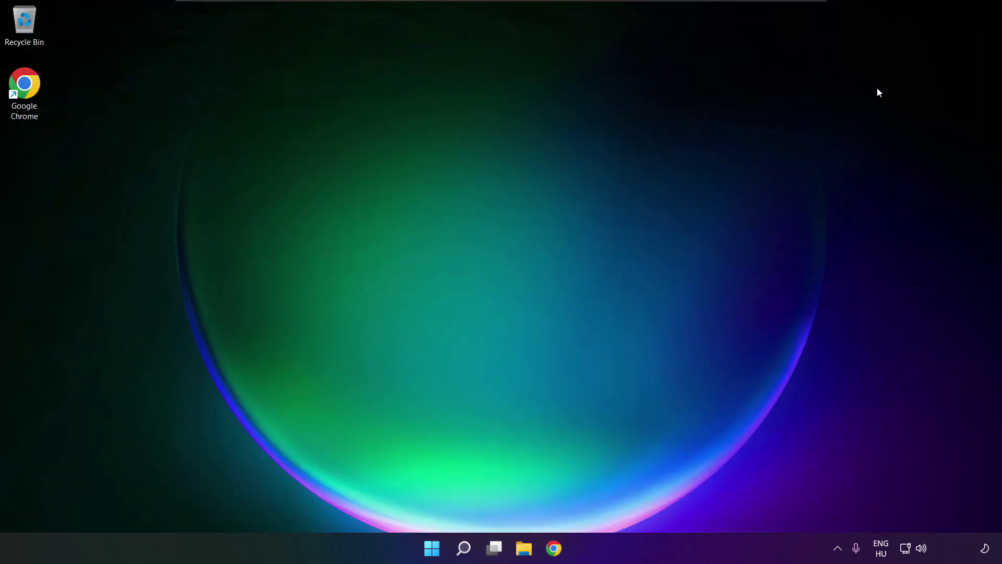
left_click(442, 548)
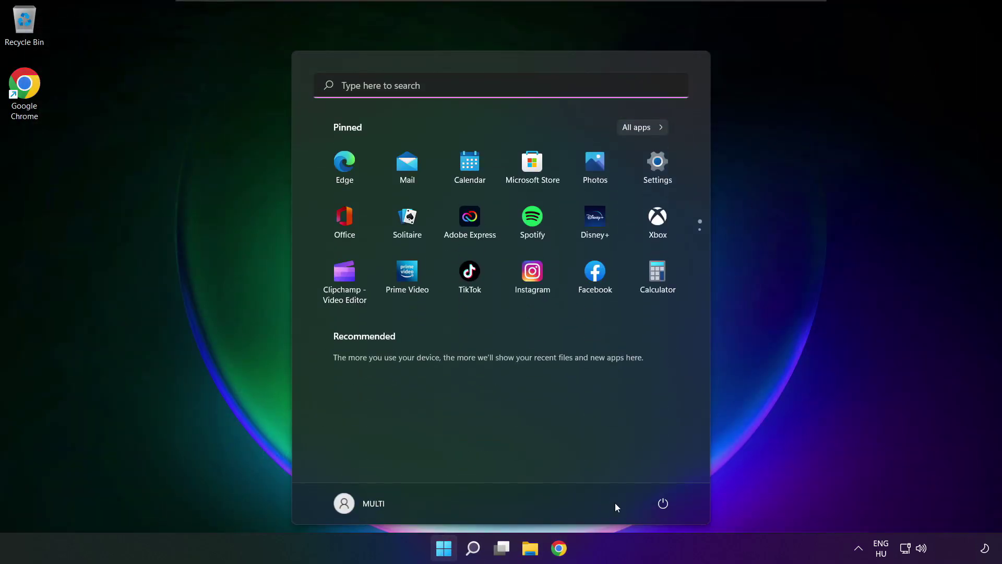
left_click(663, 503)
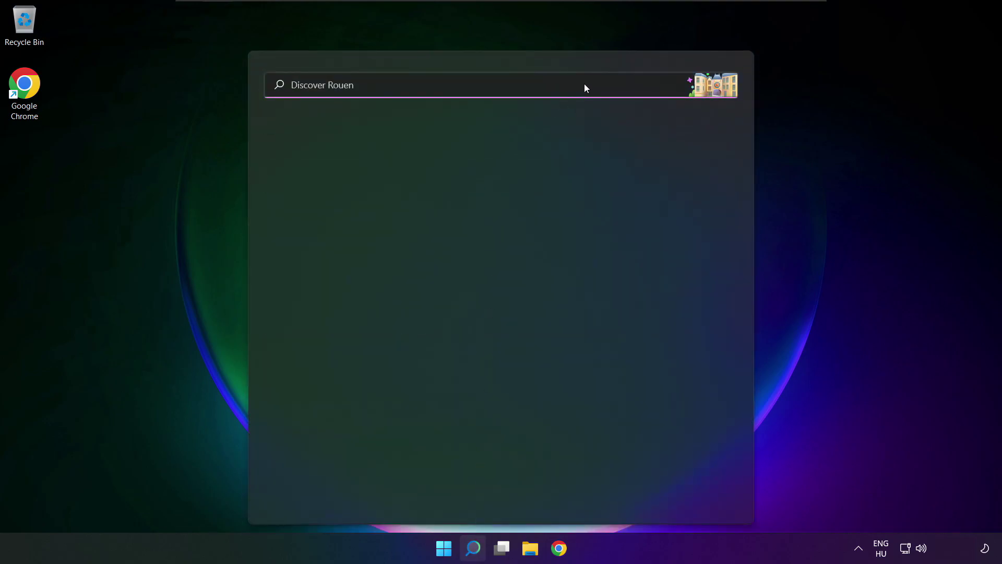
type("devi")
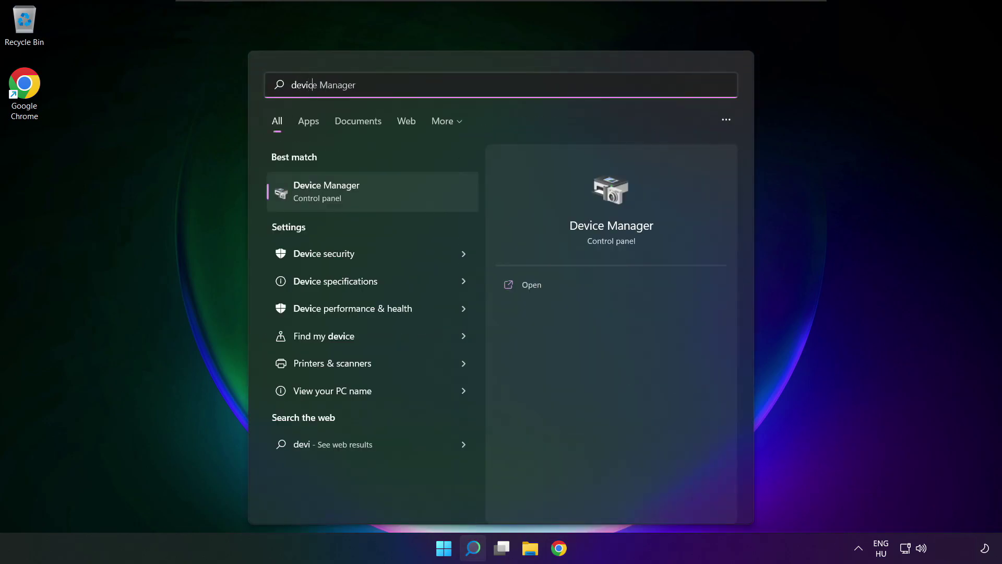
type("ce manager")
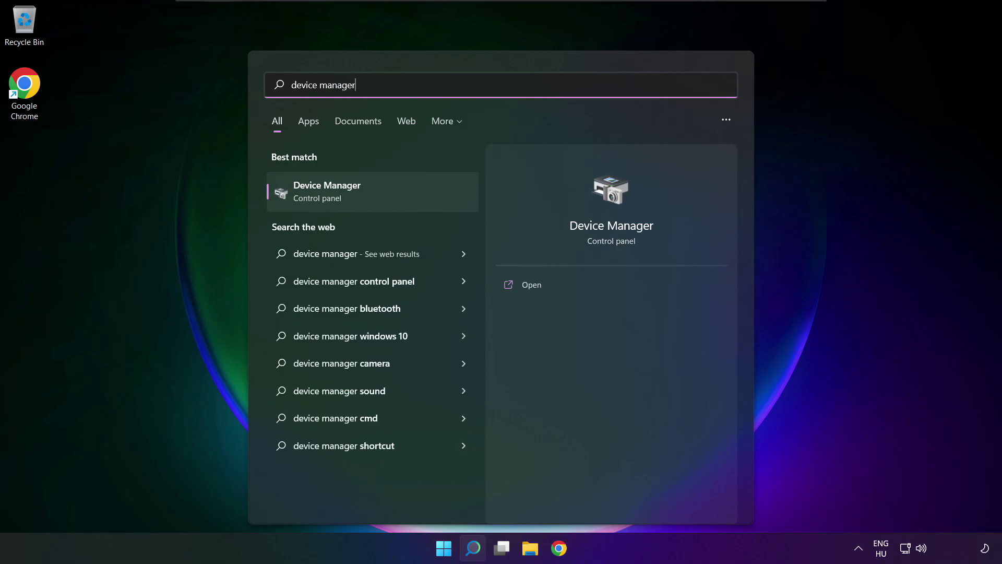
In Device Manager, start Update driver for High Definition Audio Device under Sound, video and game controllers.
left_click(387, 190)
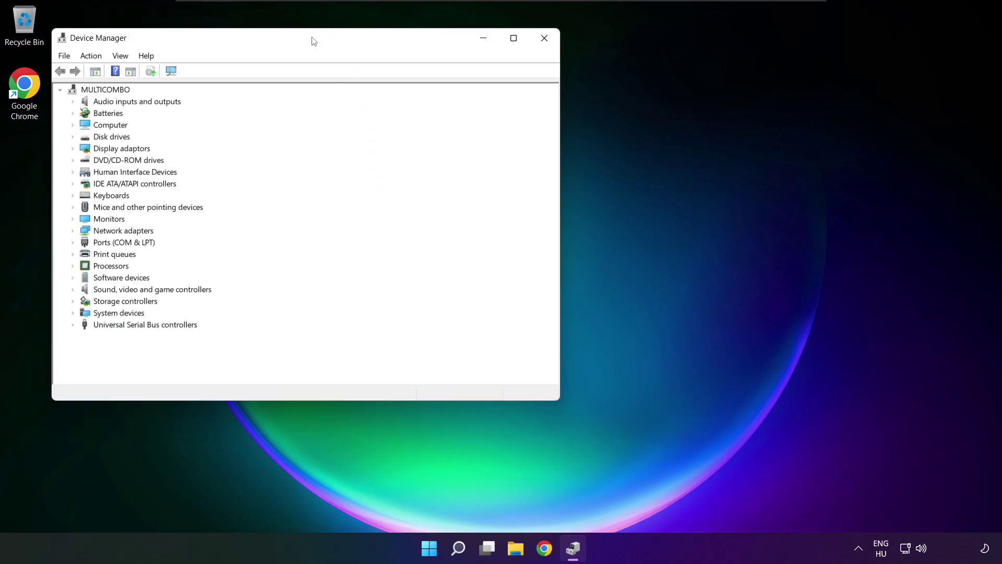
left_click_drag(313, 38, 526, 92)
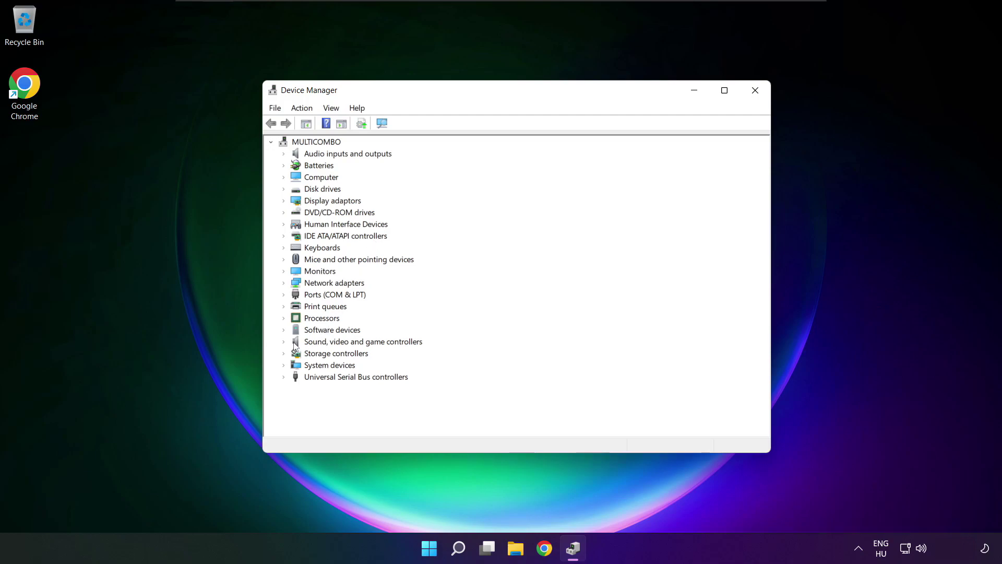
left_click(310, 344)
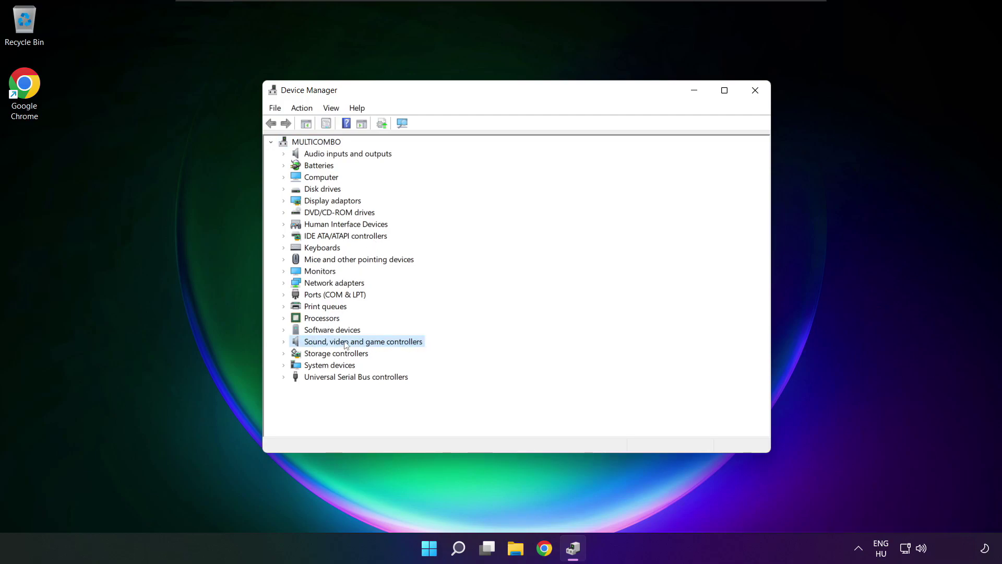
left_click(286, 342)
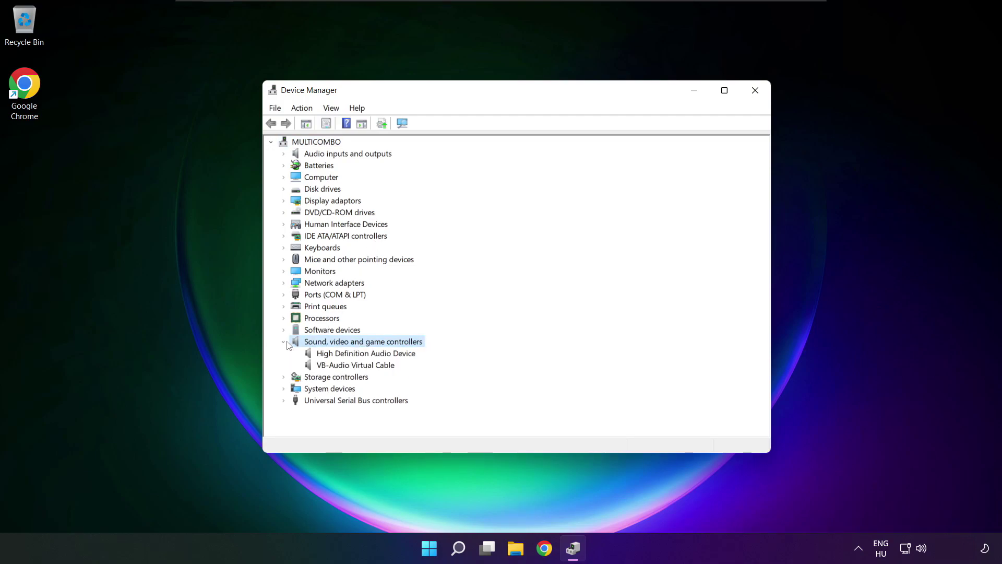
left_click(319, 354)
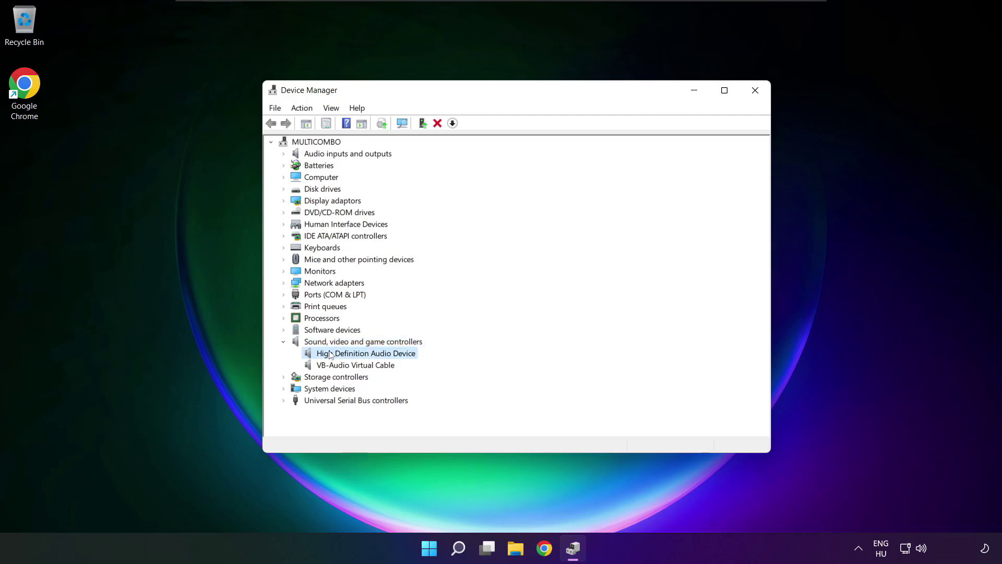
right_click(358, 357)
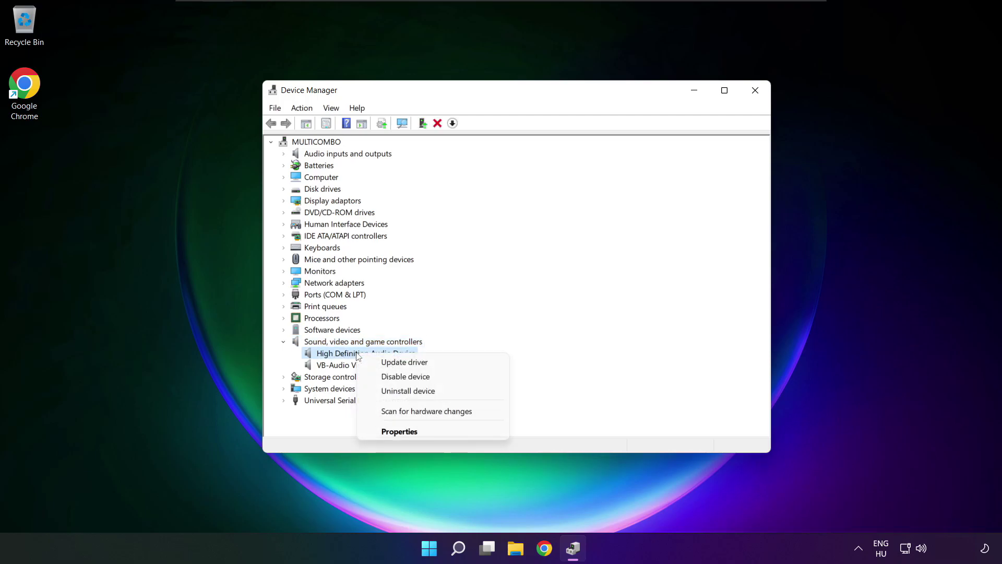
left_click(453, 365)
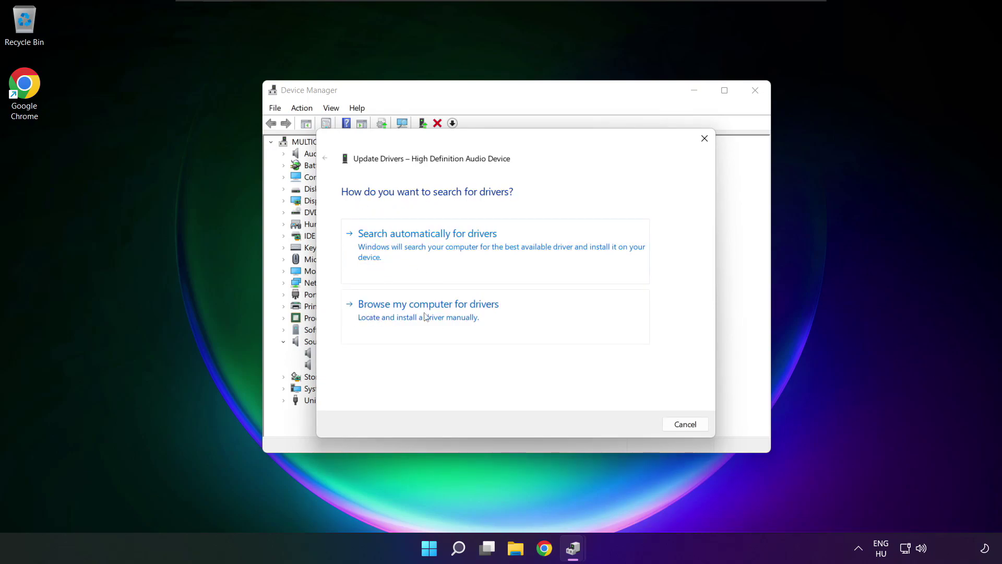
Reinstall the High Definition Audio Device driver from the computer's compatible list, accepting the warning.
left_click(452, 317)
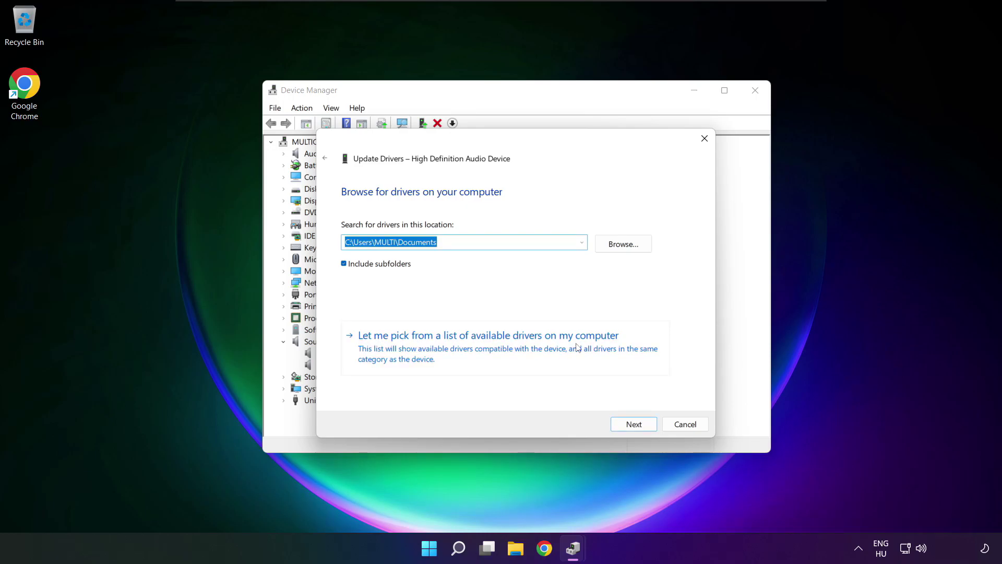
left_click(493, 355)
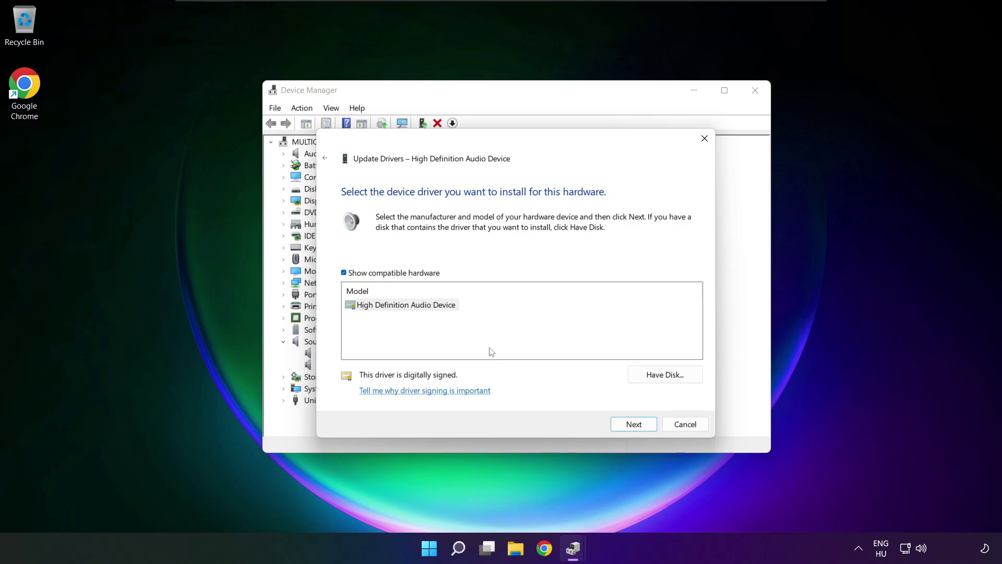
left_click(388, 311)
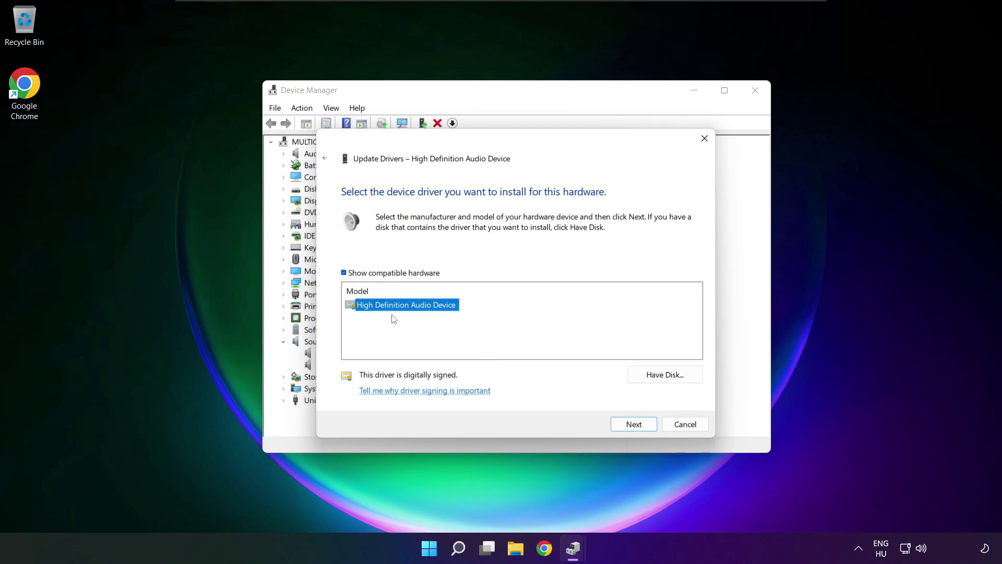
left_click(637, 427)
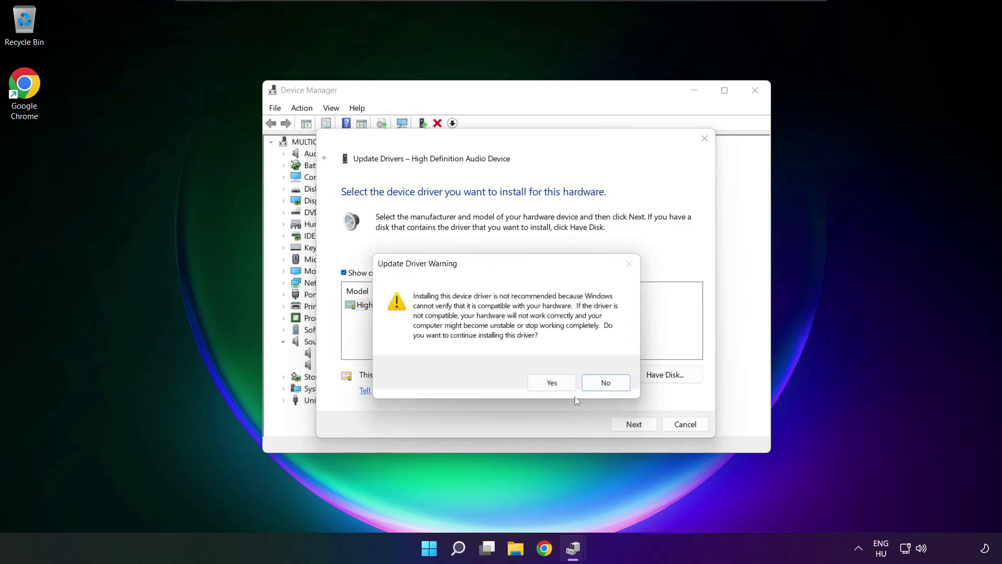
left_click(553, 384)
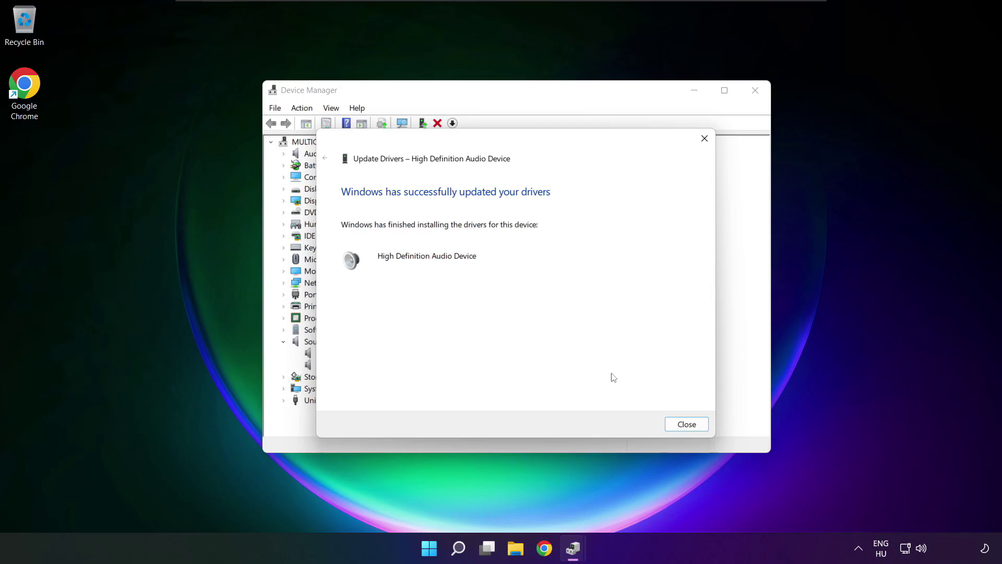
left_click(687, 424)
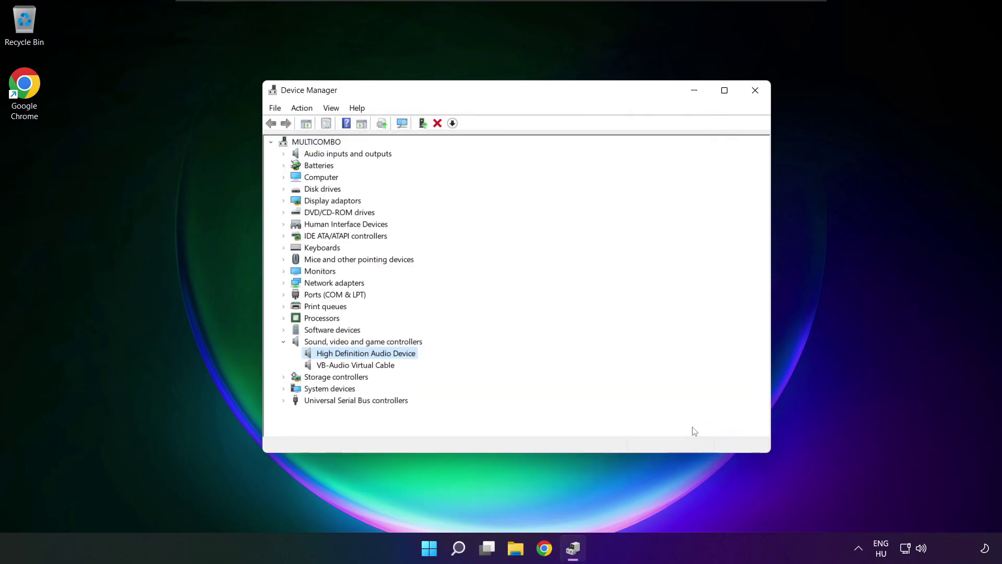
Close Device Manager, check the Start power options, then open Sound settings from the taskbar volume icon.
left_click(756, 92)
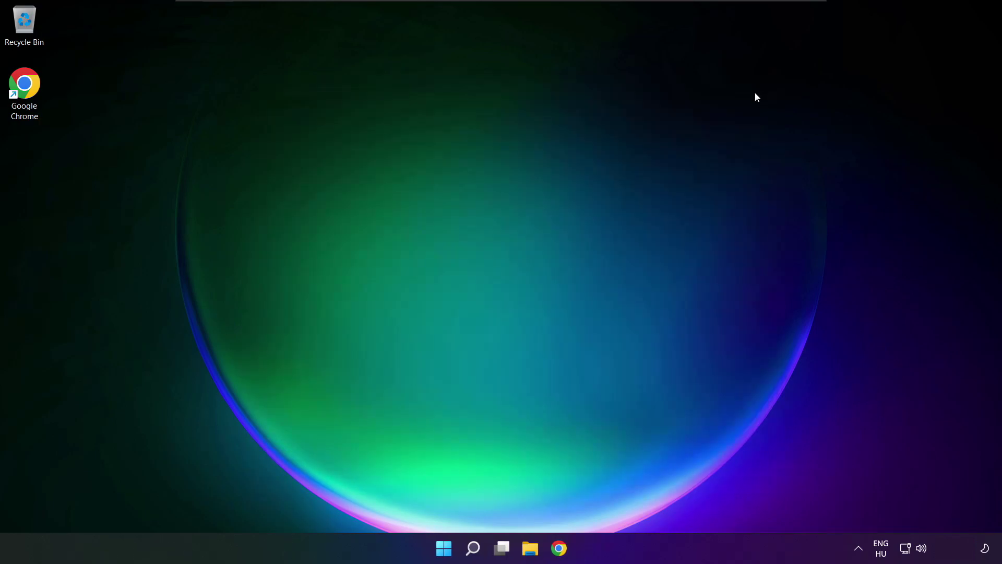
left_click(439, 547)
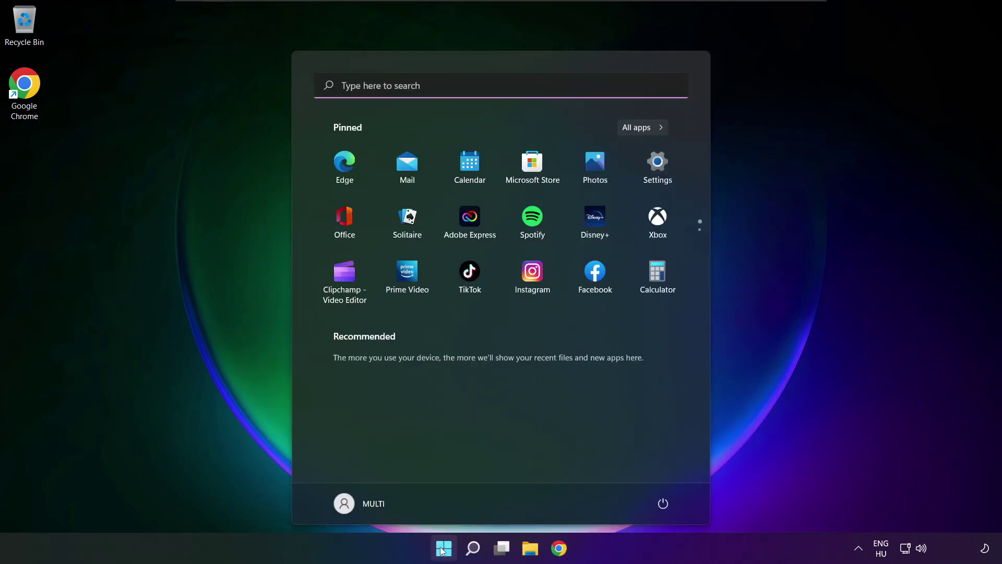
left_click(664, 503)
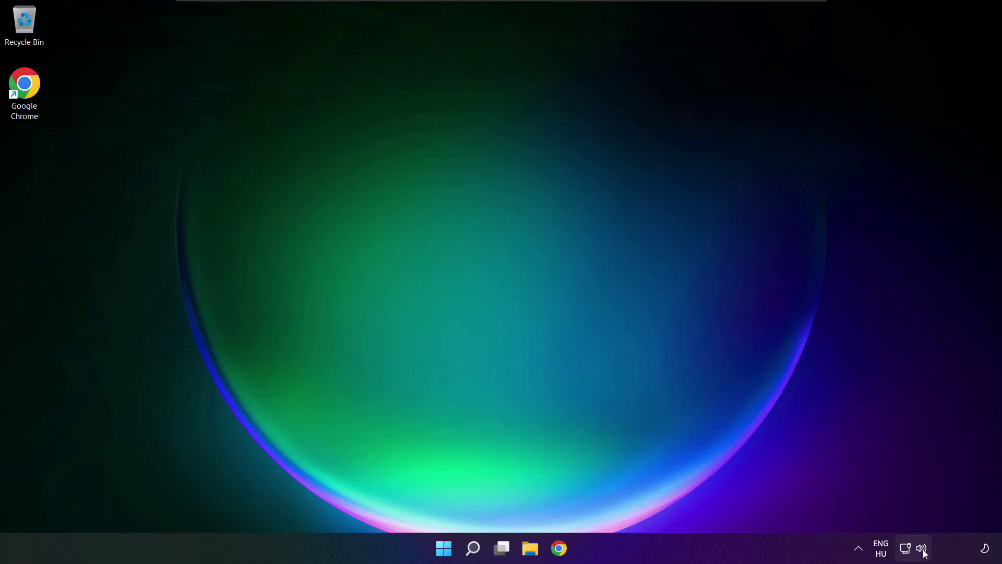
right_click(921, 550)
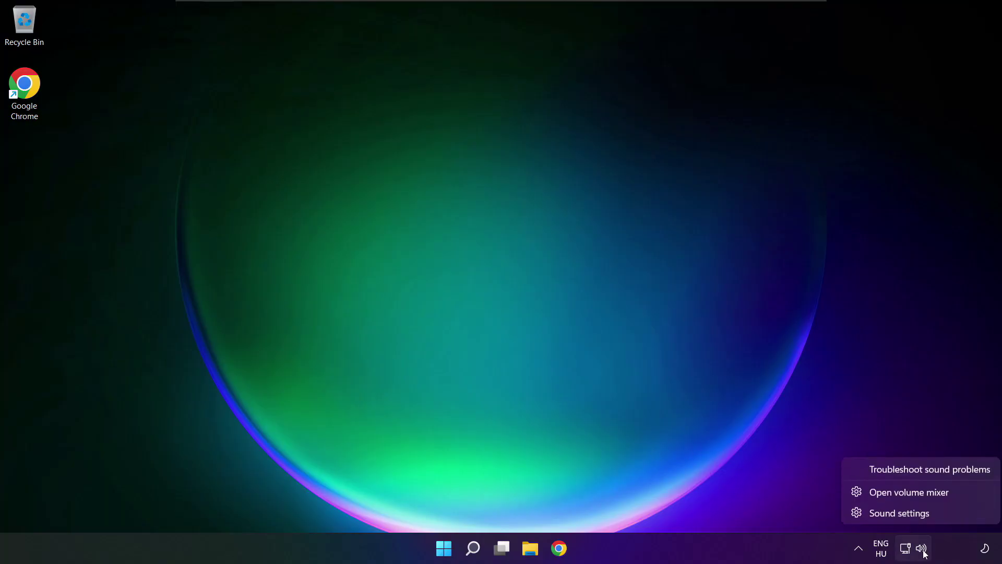
left_click(936, 514)
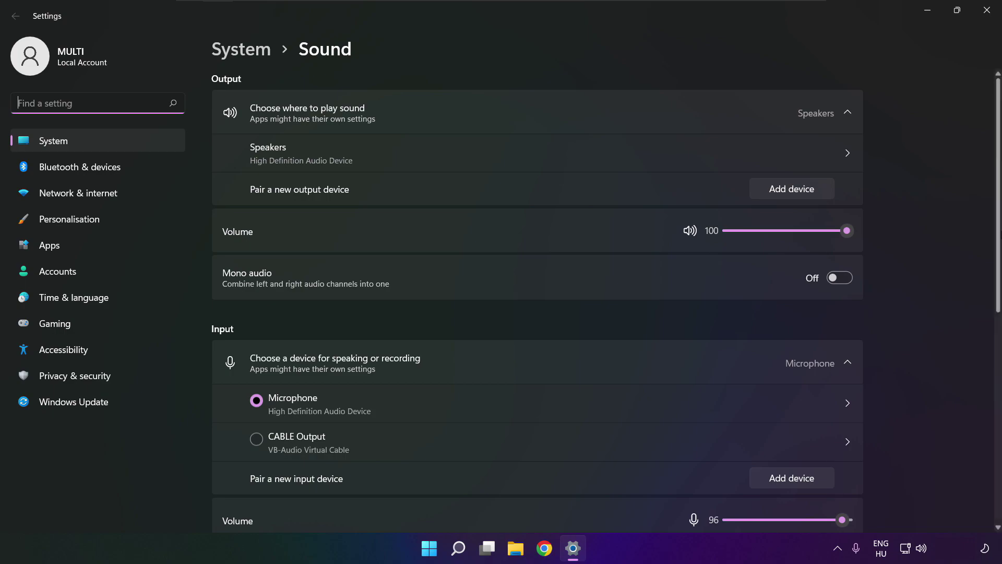
Run the 'Troubleshoot common sound problems' troubleshooter for Output devices from the Advanced section.
scroll(537, 302, "down", 6)
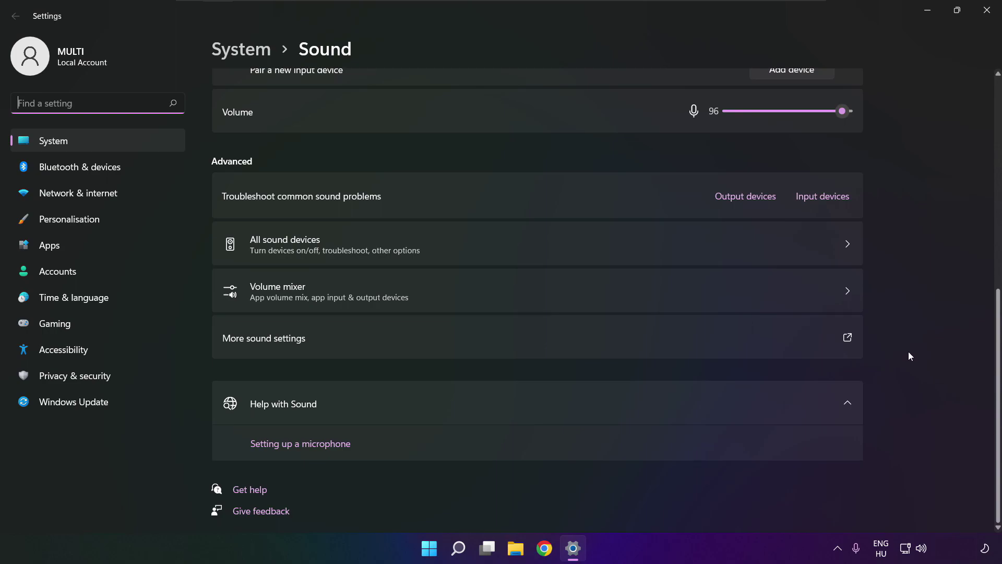
left_click(745, 196)
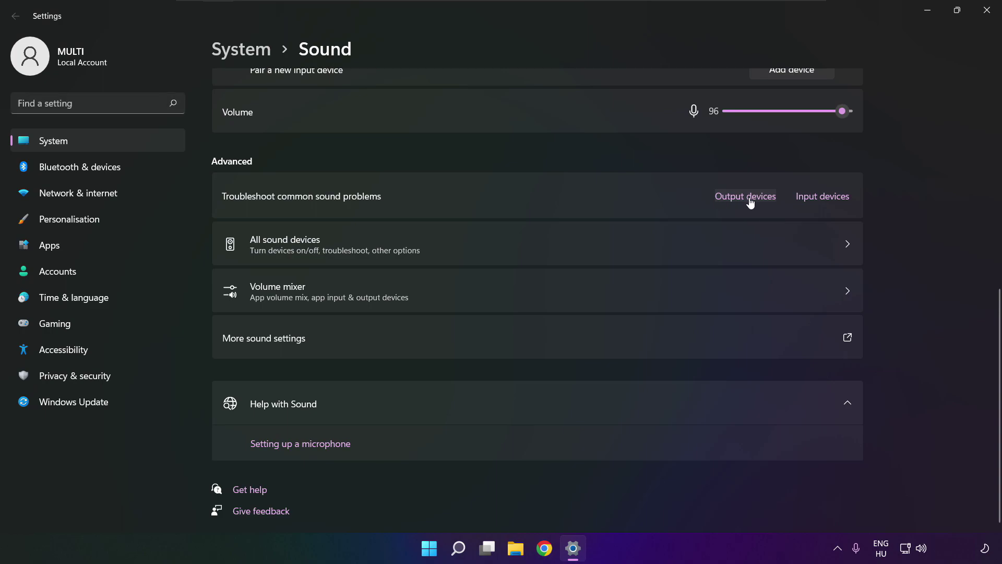